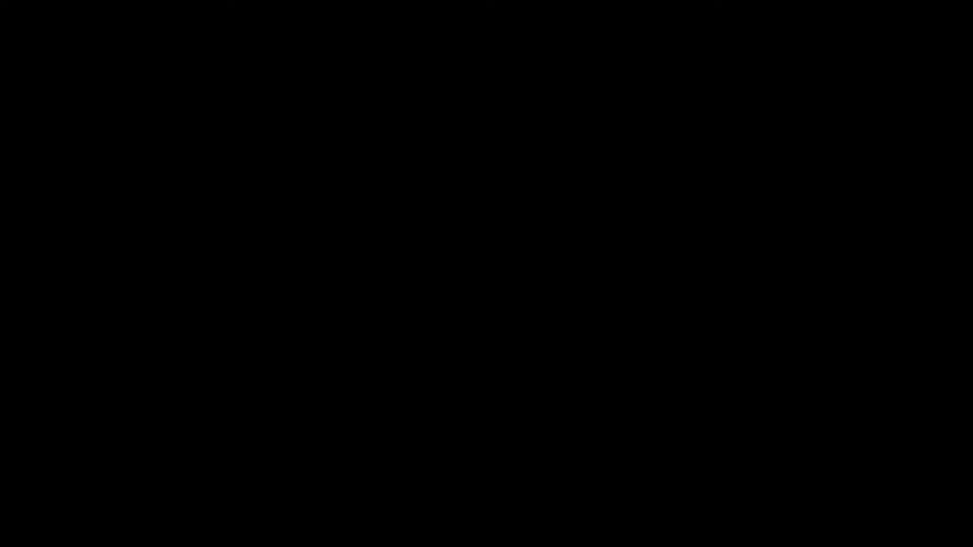
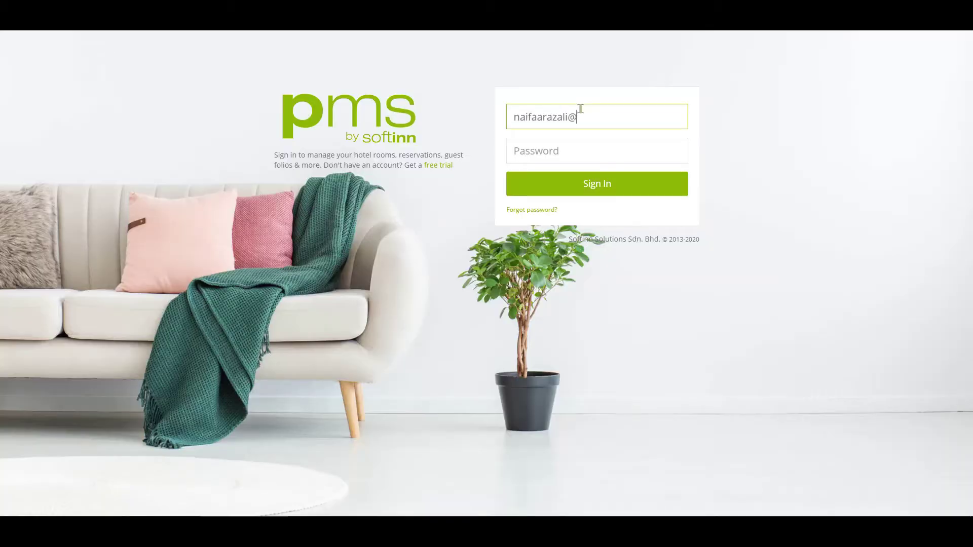
Step: Sign in to Softinn PMS with the account email and password
key("Tab")
type("********")
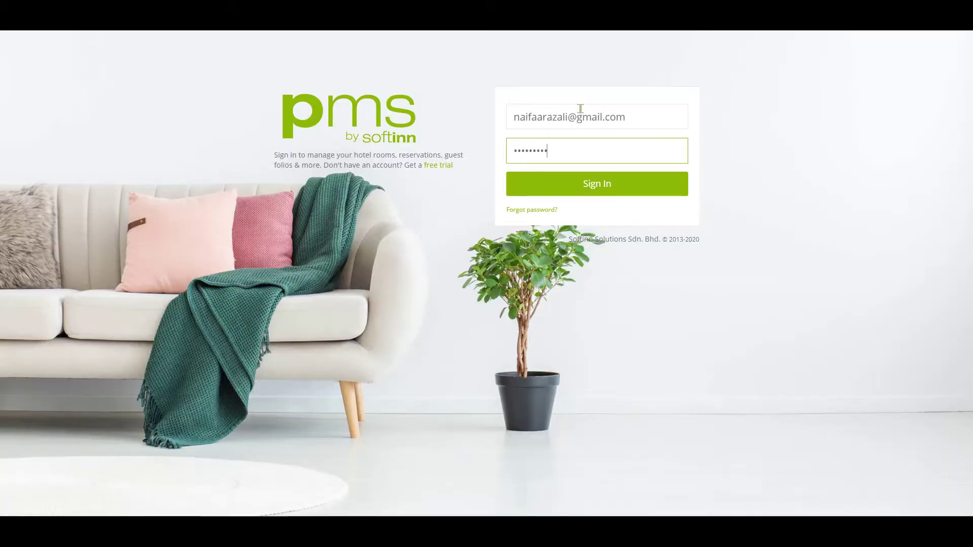
left_click(617, 190)
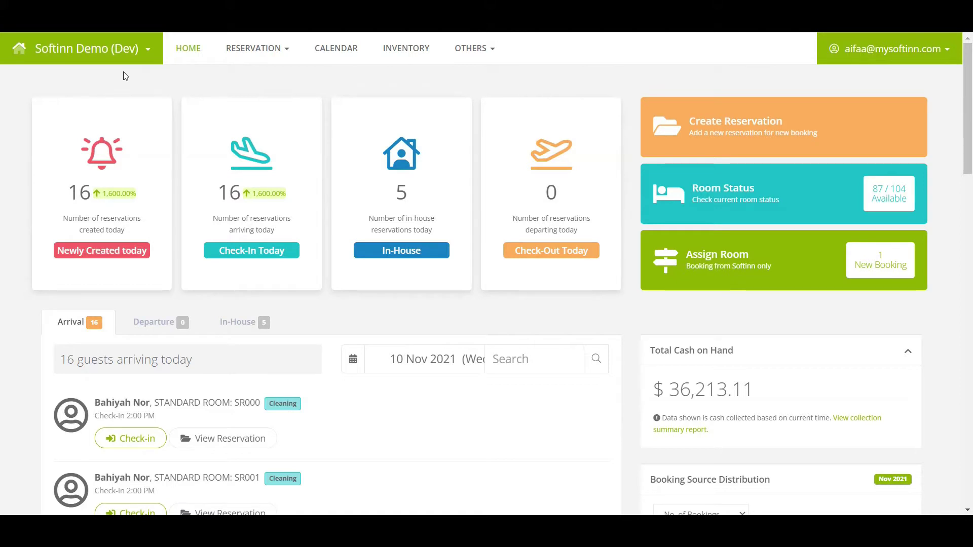
Step: Open the Room Type & No. setup list under OTHERS > SETUP > Room
left_click(494, 58)
mouse_move(488, 223)
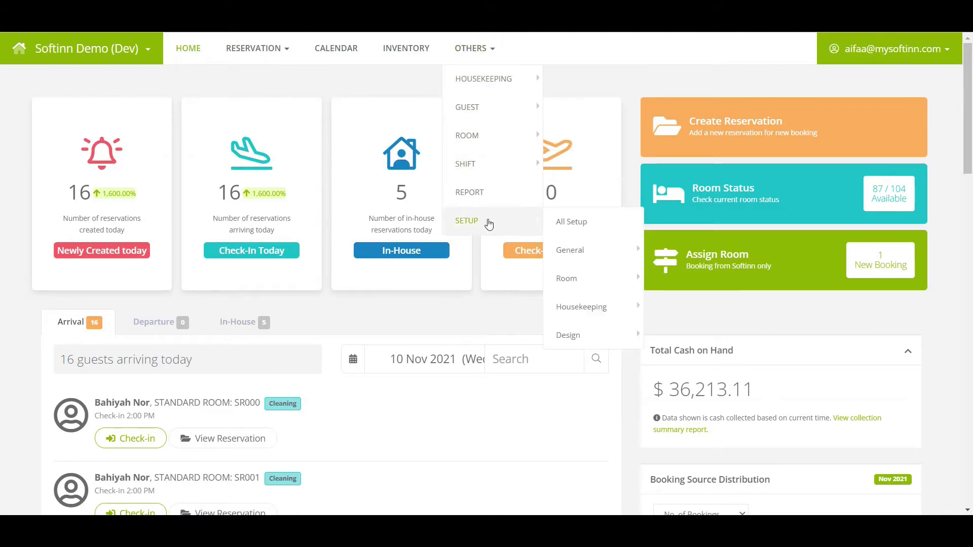
mouse_move(609, 267)
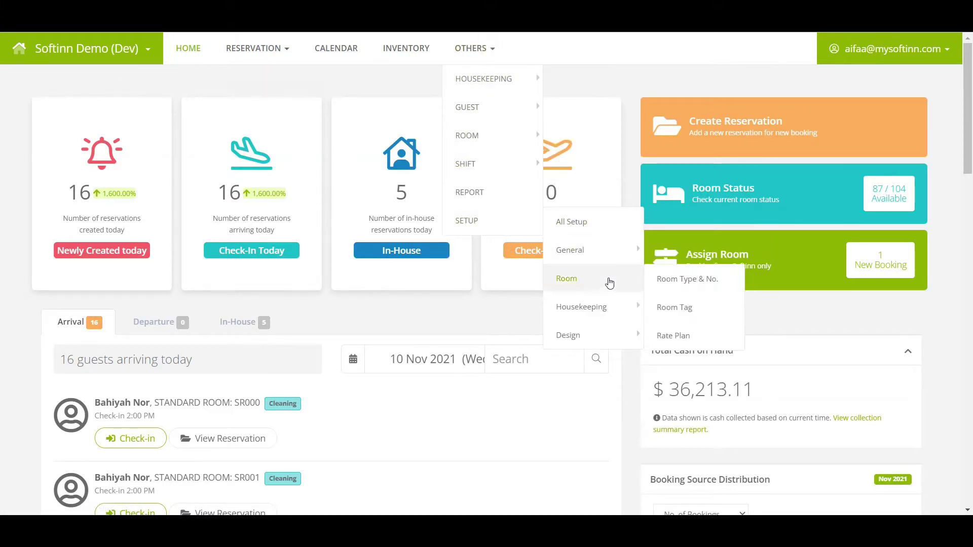
left_click(607, 289)
left_click(728, 288)
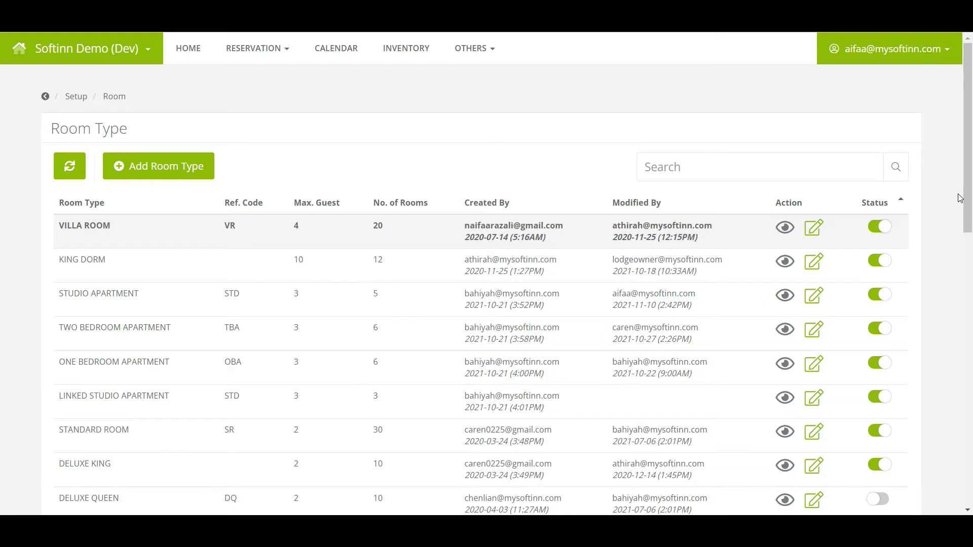
left_click(179, 177)
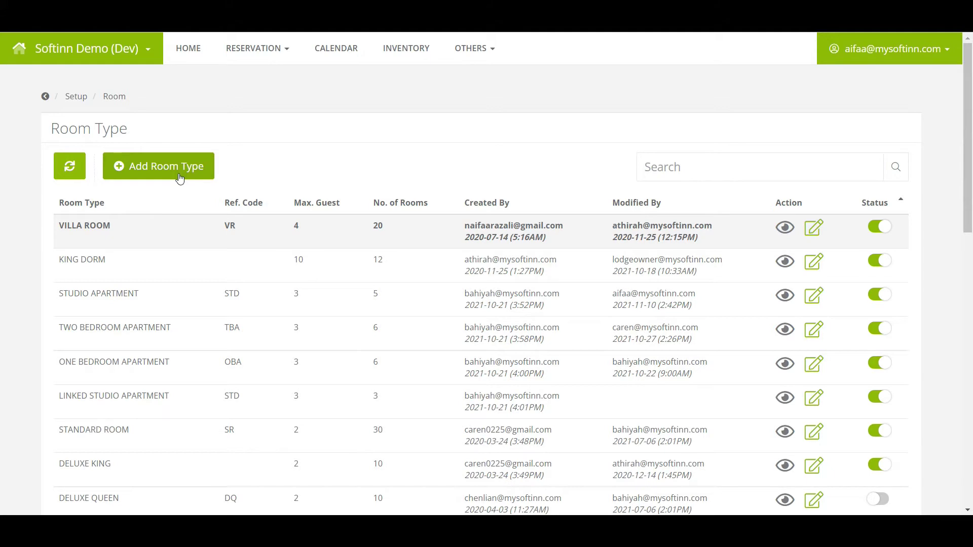
Step: Open the STUDIO APARTMENT row in the Room Type Editor, noting its STD reference code
left_click(124, 314)
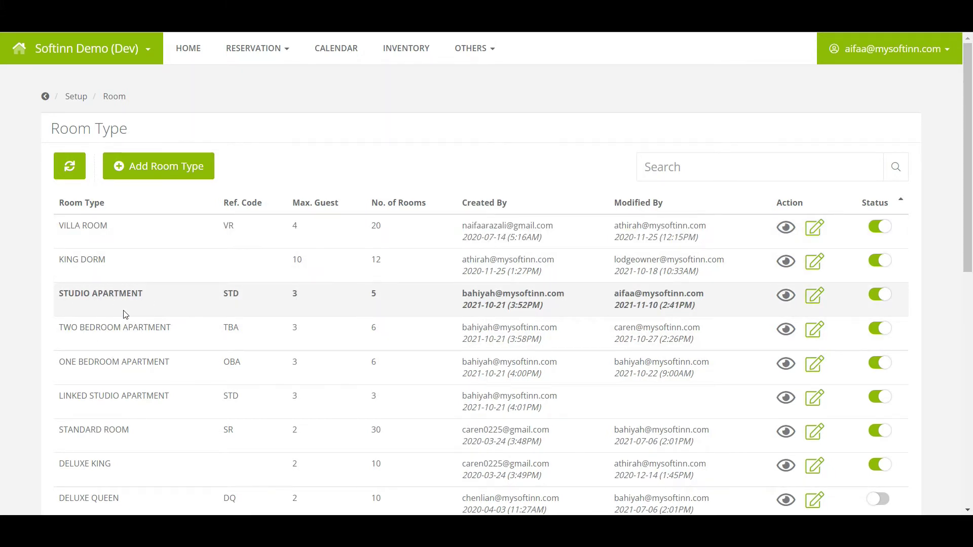
scroll(124, 315, "down", 7)
left_click(142, 228)
scroll(143, 228, "up", 6)
left_click(815, 235)
left_click(815, 236)
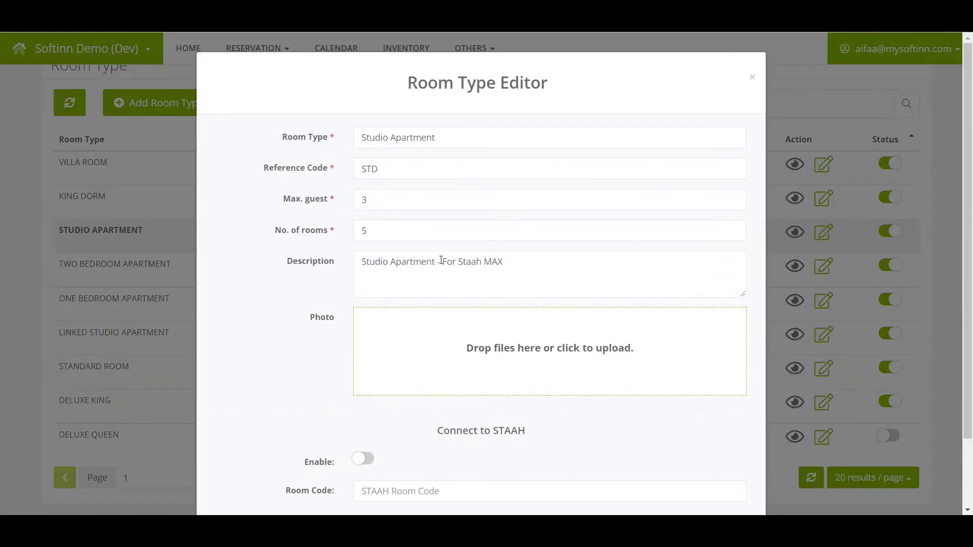
left_click(385, 171)
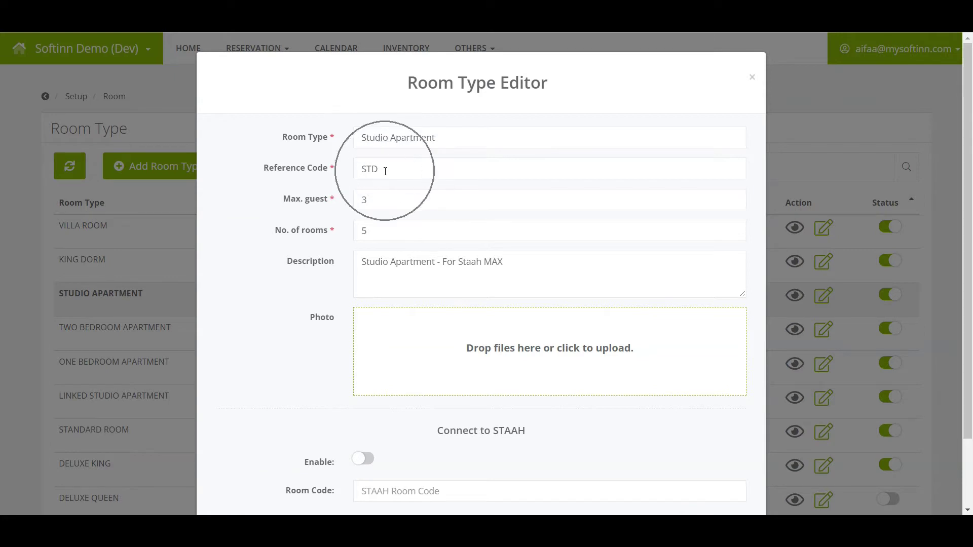
Step: Enable Connect to STAAH with room code STD for Studio Apartment and save it
scroll(436, 264, "down", 3)
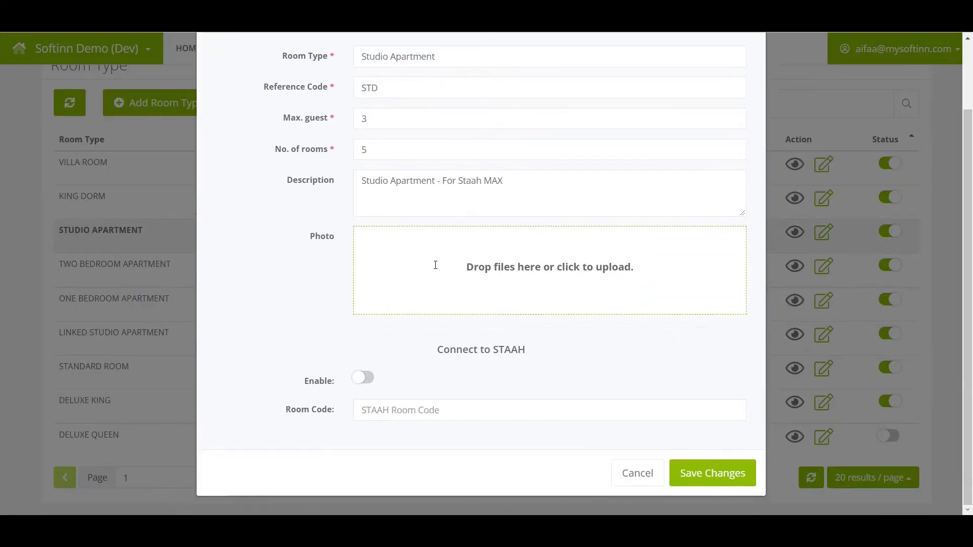
left_click(530, 360)
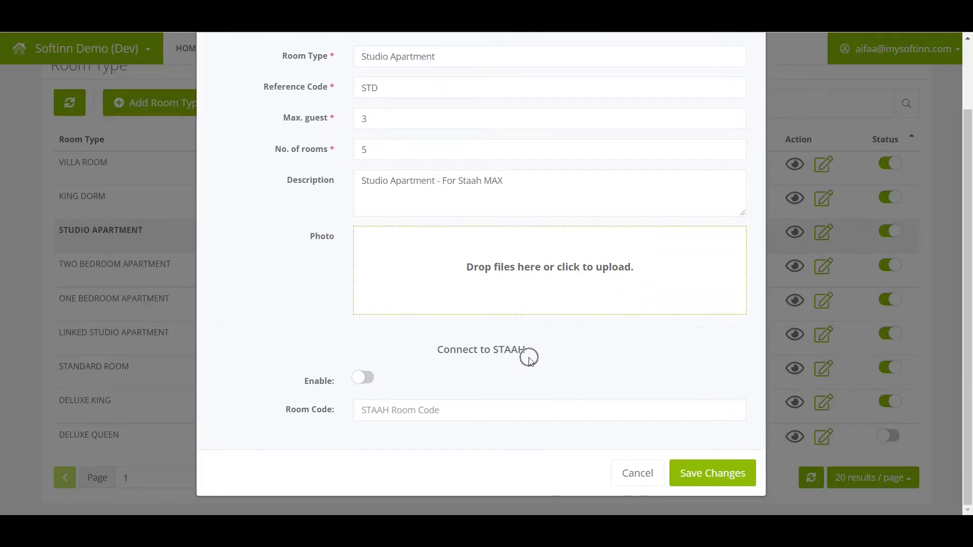
left_click(362, 384)
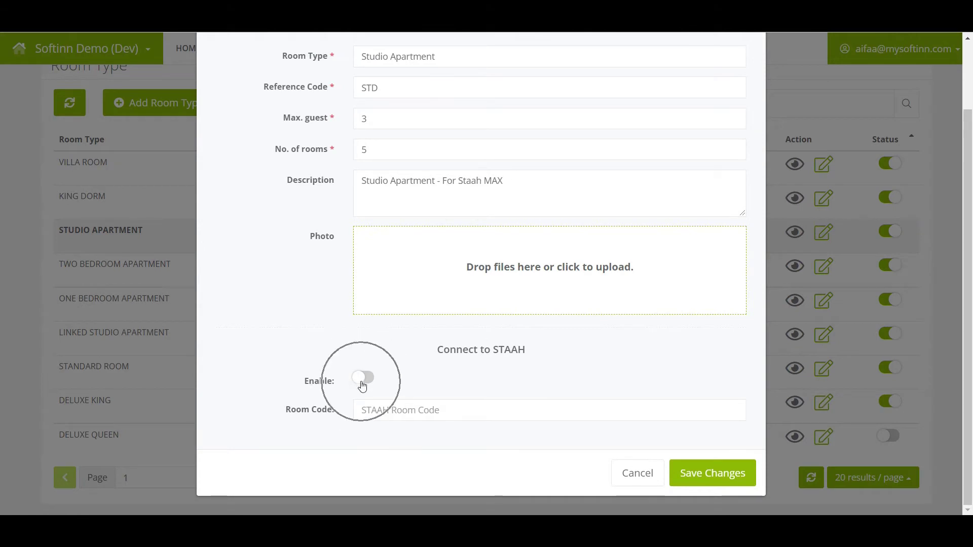
left_click(370, 412)
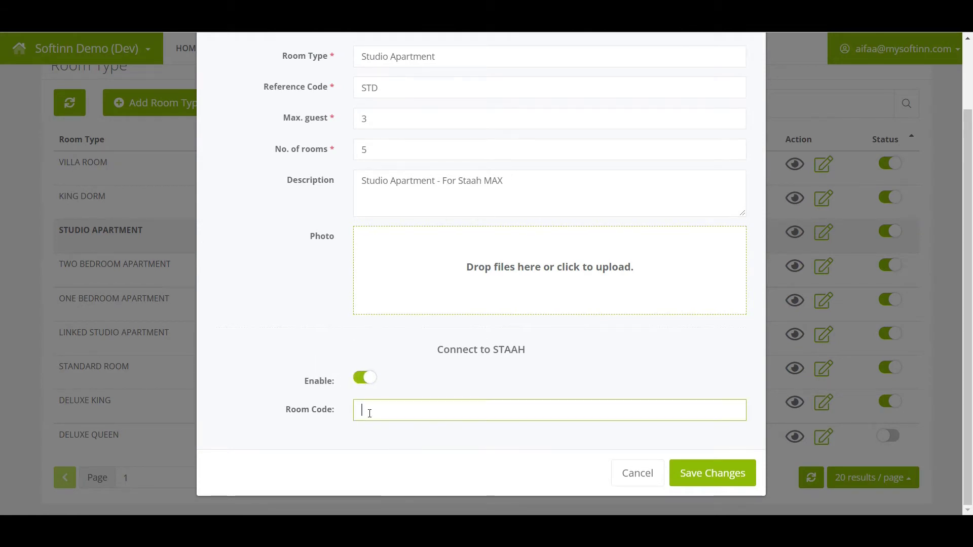
type("STD")
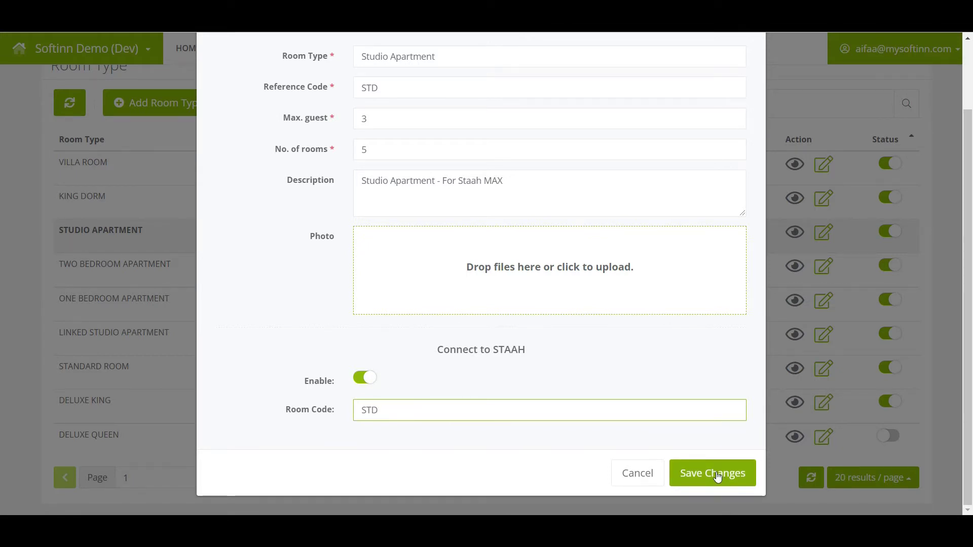
left_click(603, 444)
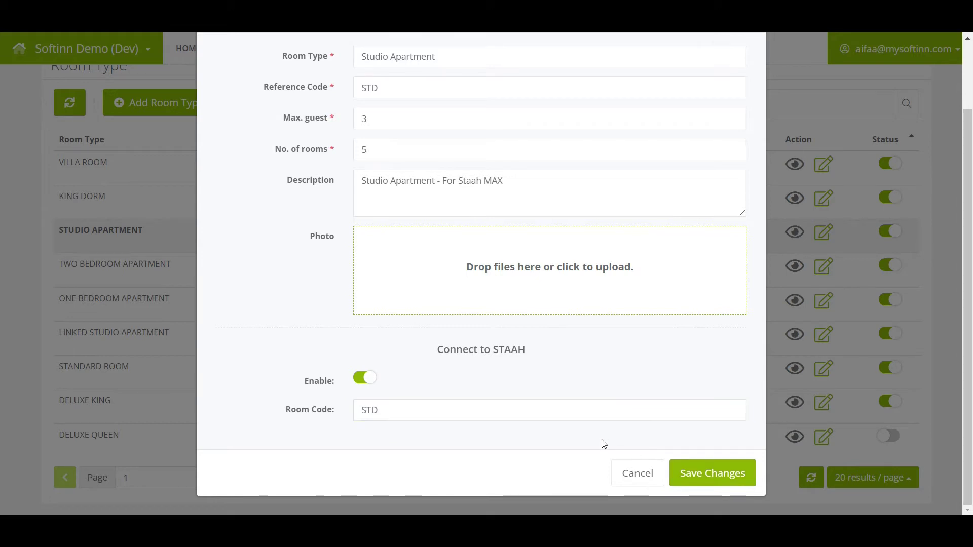
left_click(709, 473)
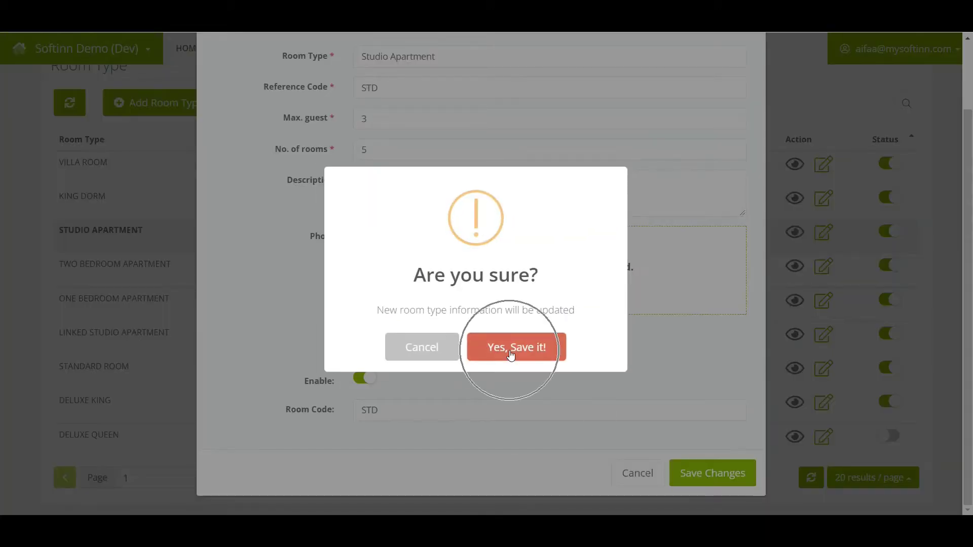
left_click(510, 350)
left_click(452, 350)
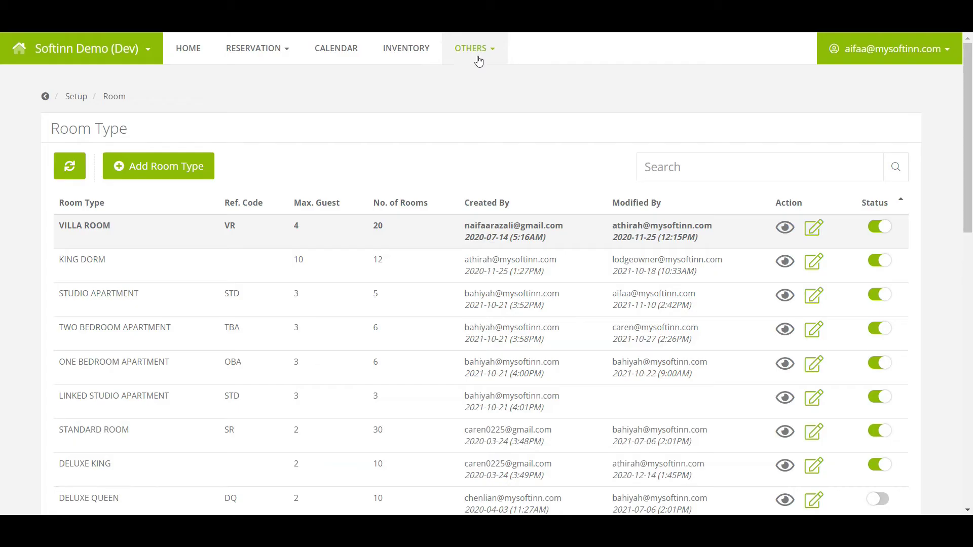
Step: Bring up the OTHERS menu of extra modules and settings
left_click(478, 60)
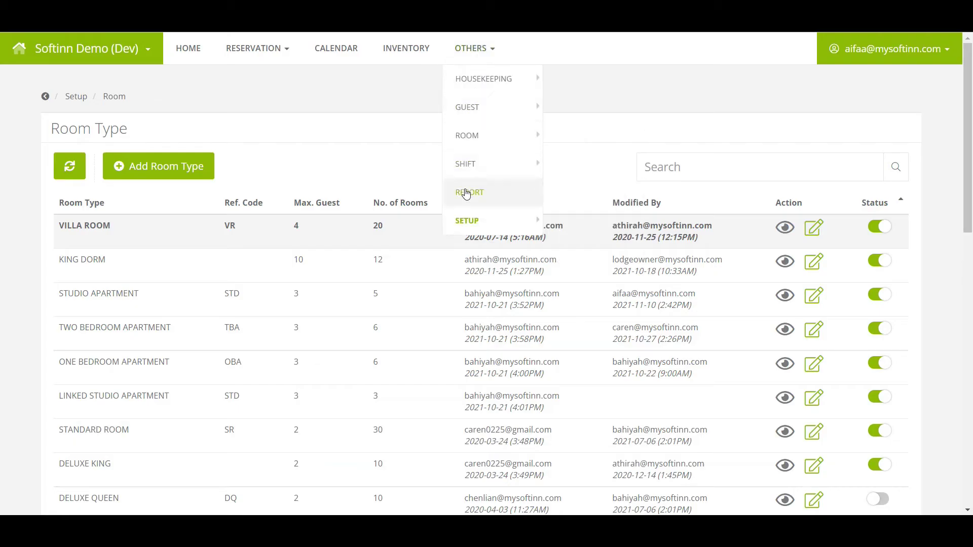
Step: Open the Rate Plan setup page and show the Best Available Rate plan's mappings
left_click(469, 234)
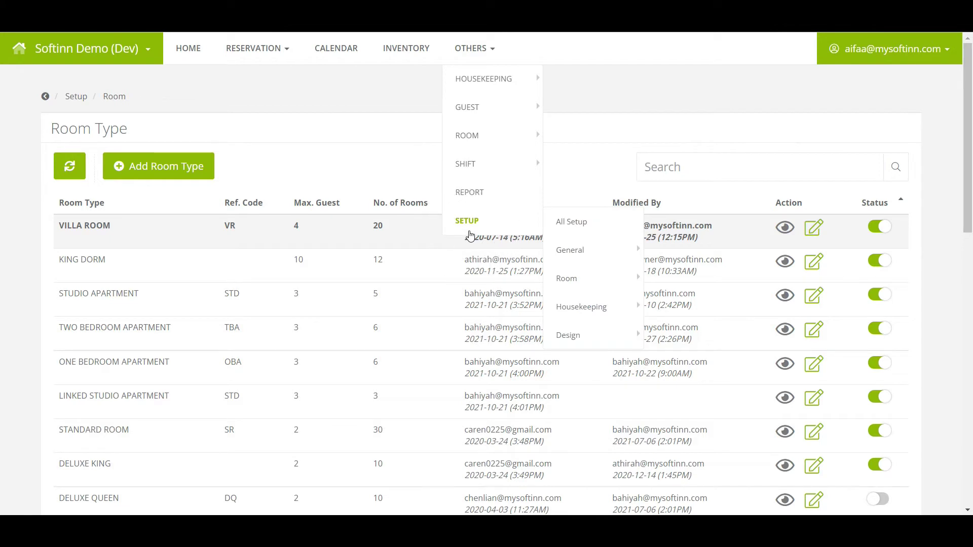
mouse_move(583, 277)
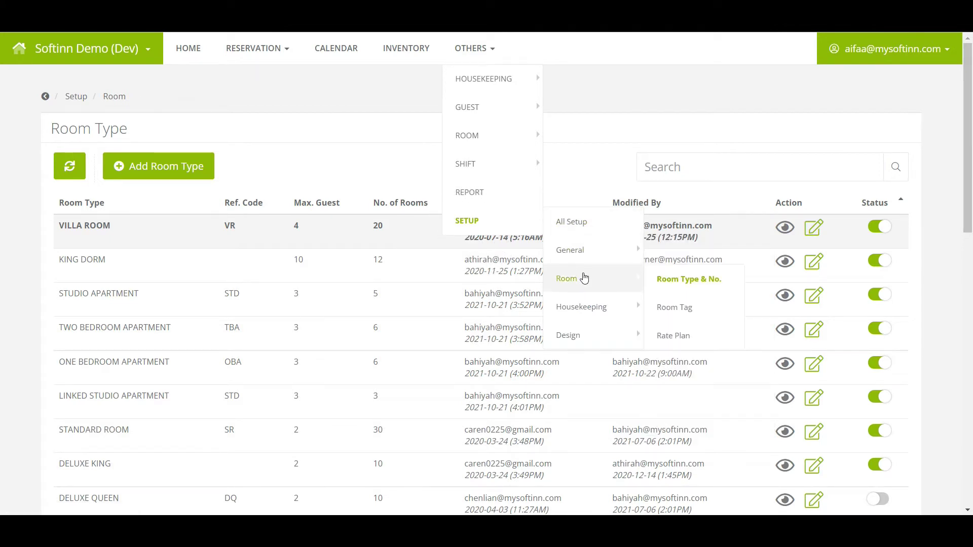
left_click(699, 348)
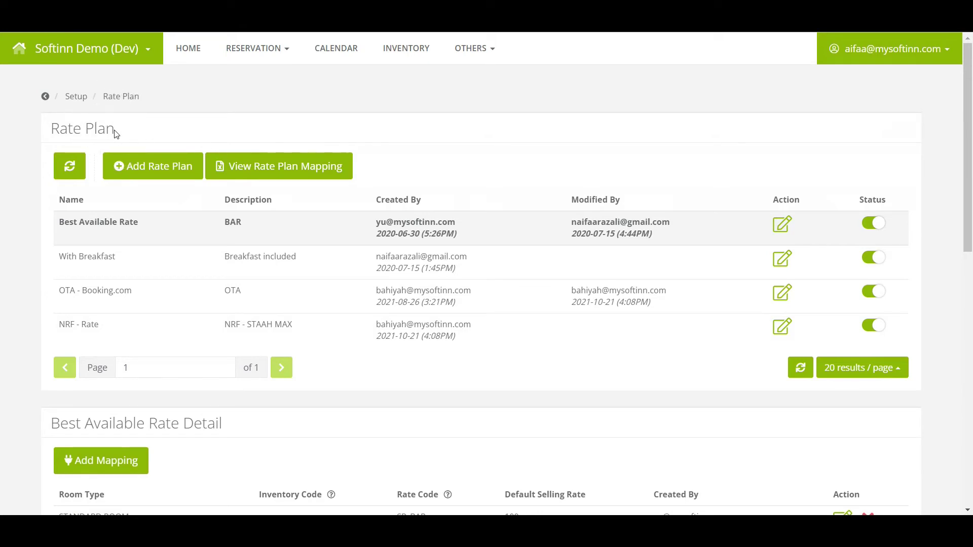
left_click(122, 235)
left_click(122, 235)
Step: Save the Studio Apartment mapping with rate code BAR1 and default rate 100
scroll(121, 235, "down", 5)
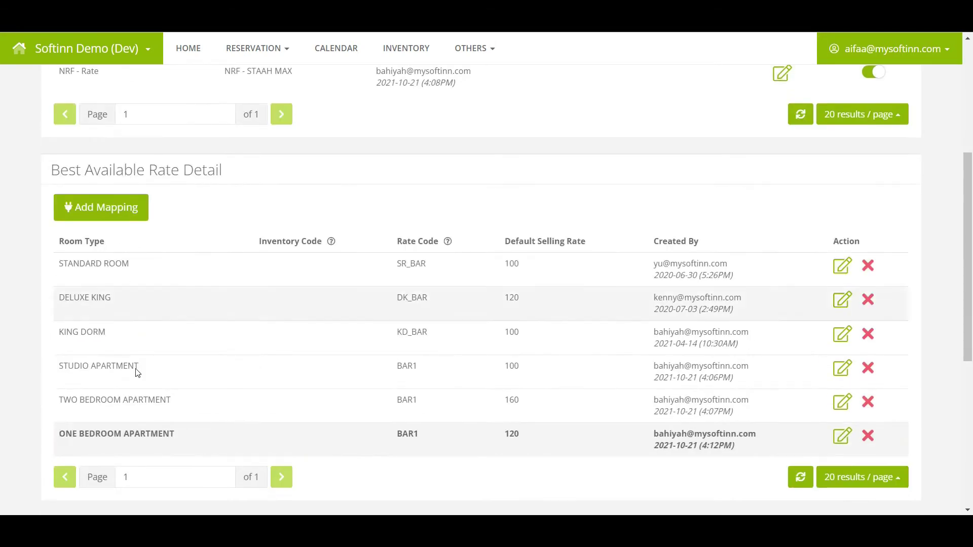
left_click(126, 379)
left_click(841, 368)
left_click(302, 195)
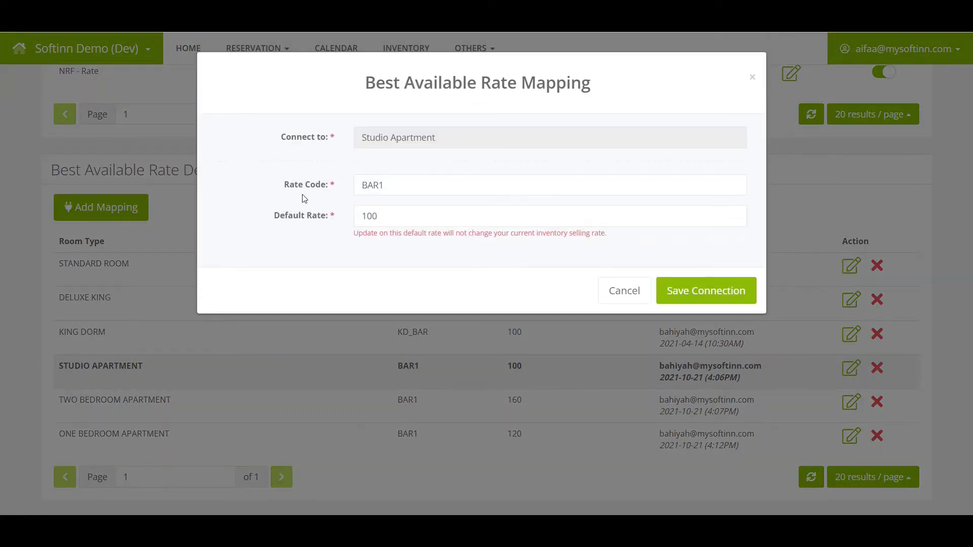
left_click(705, 302)
left_click(482, 340)
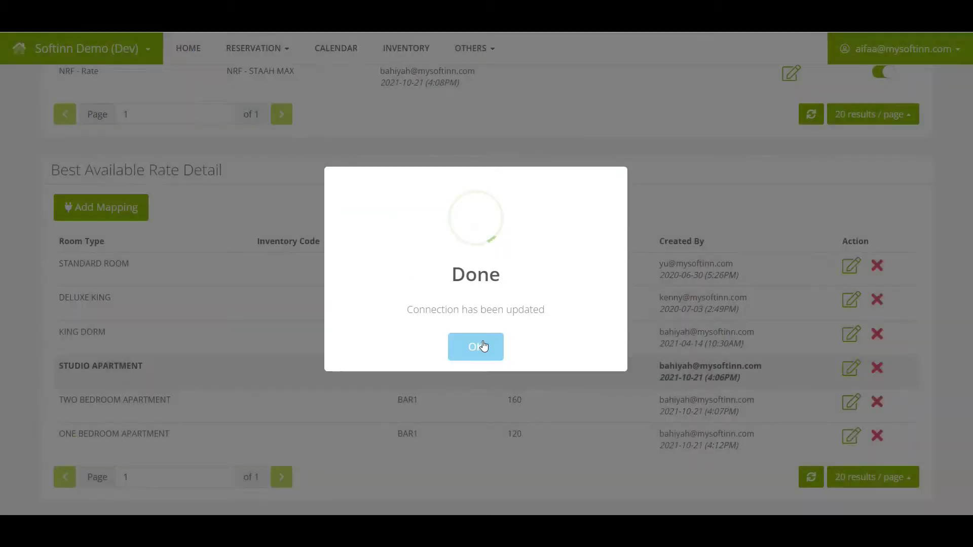
left_click(484, 346)
left_click(408, 379)
left_click(408, 379)
left_click(408, 379)
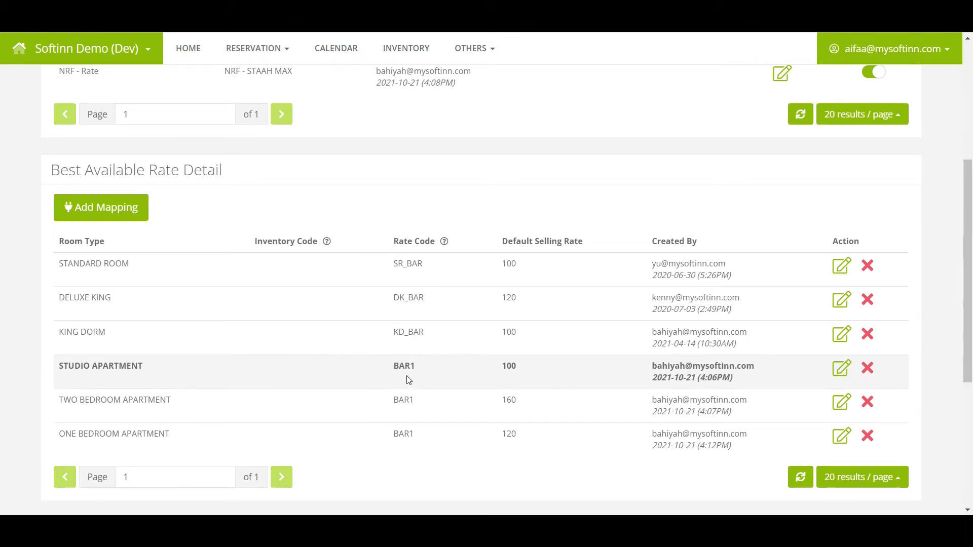
Step: Start a new NRF - Rate mapping for the STUDIO APARTMENT room type
scroll(483, 345, "up", 4)
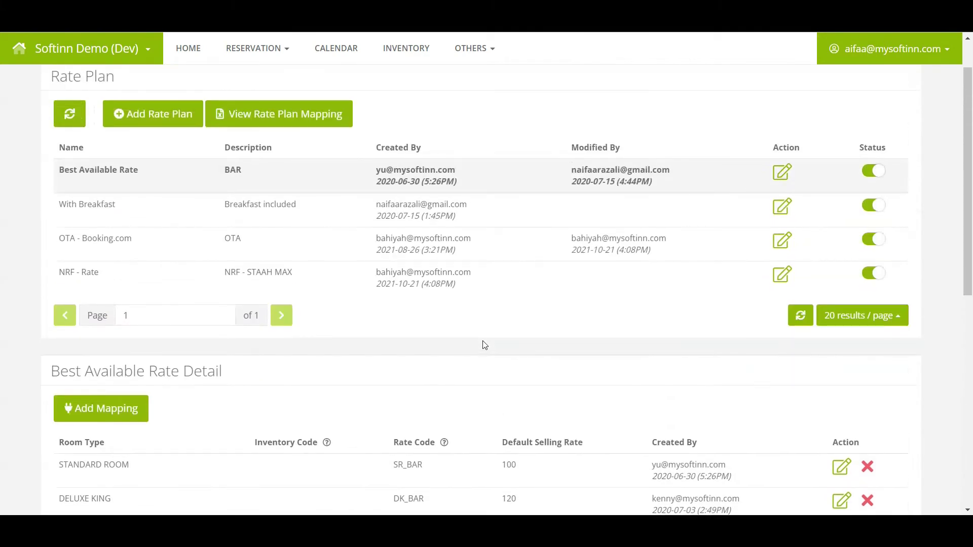
scroll(484, 344, "up", 1)
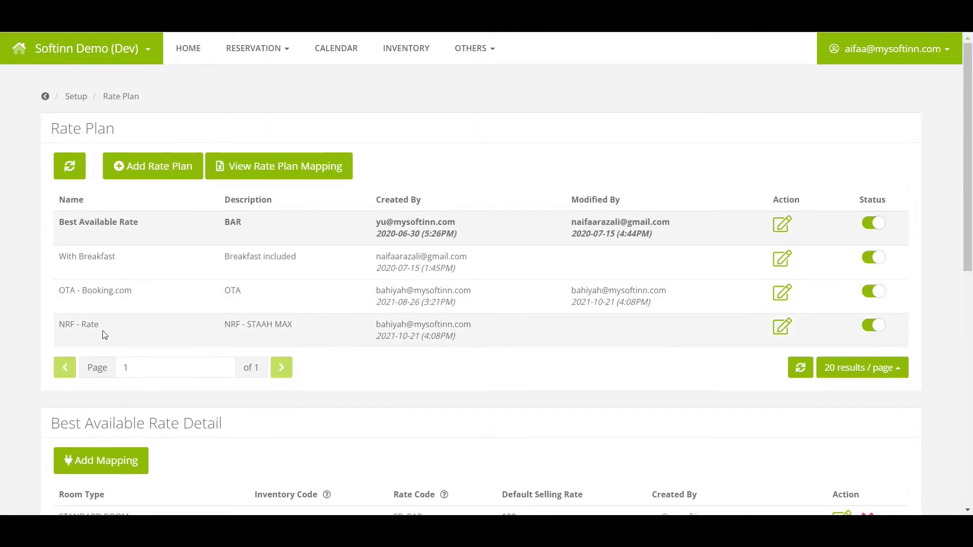
left_click(106, 345)
left_click(105, 344)
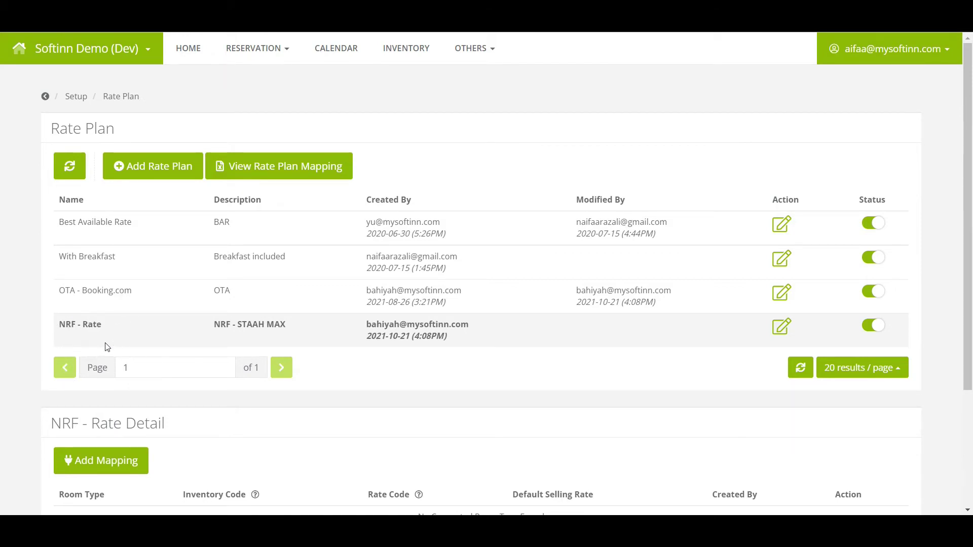
scroll(106, 347, "down", 3)
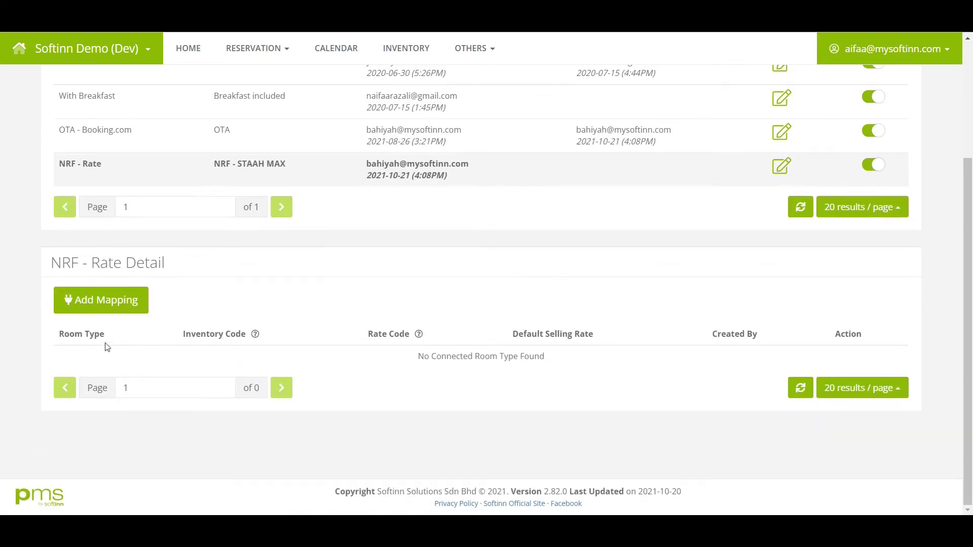
left_click(108, 305)
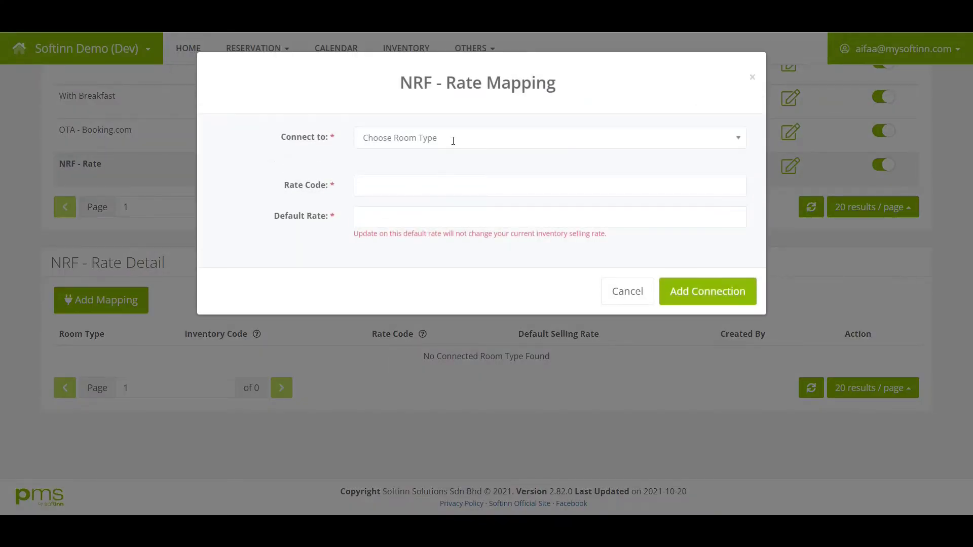
left_click(453, 139)
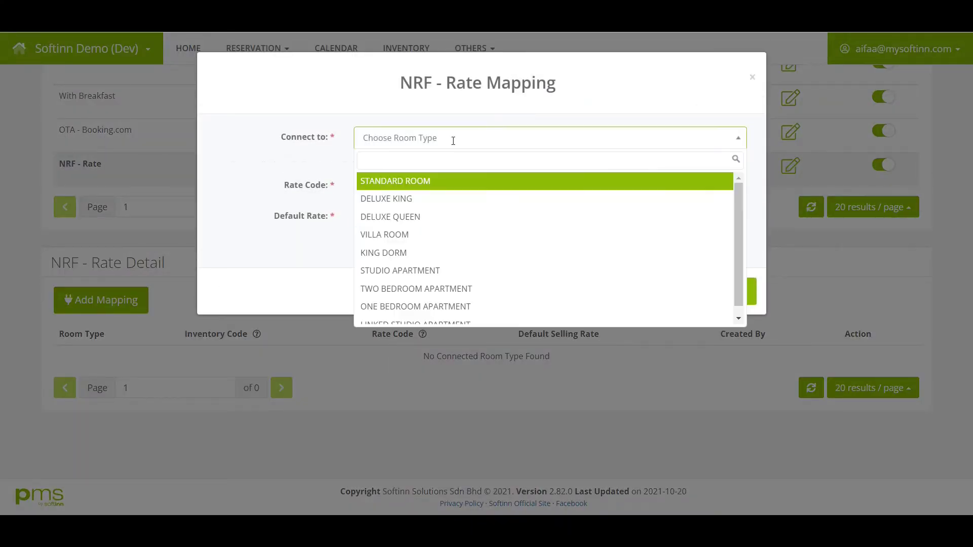
left_click(432, 273)
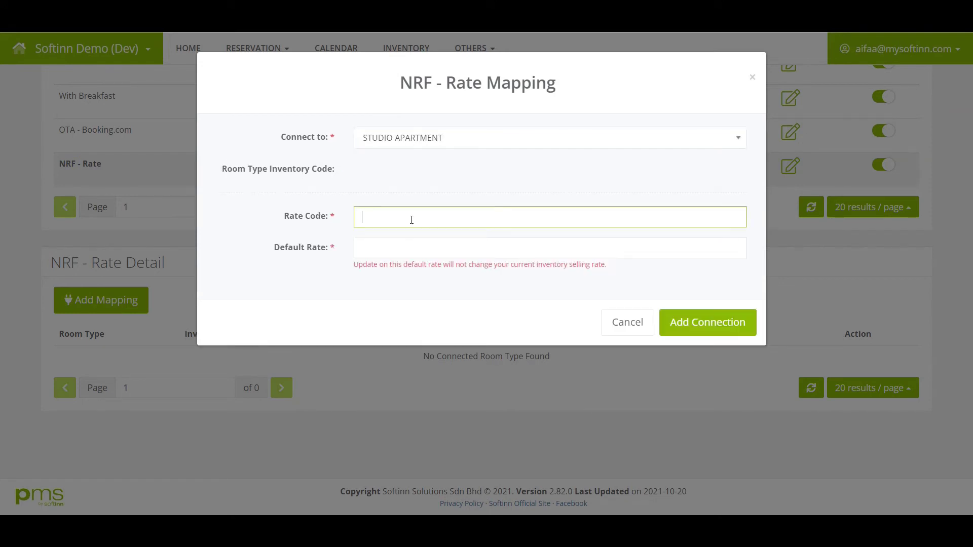
Step: Add the connection with rate code NRFrate and default rate 110, confirming it
left_click(400, 217)
type("NRFrate")
left_click(374, 248)
type("110")
left_click(726, 325)
left_click(495, 353)
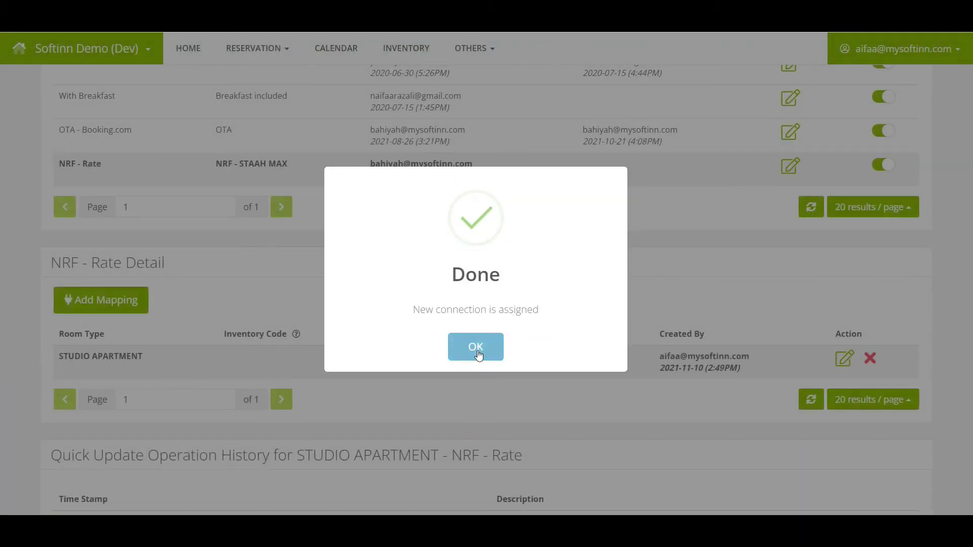
left_click(475, 347)
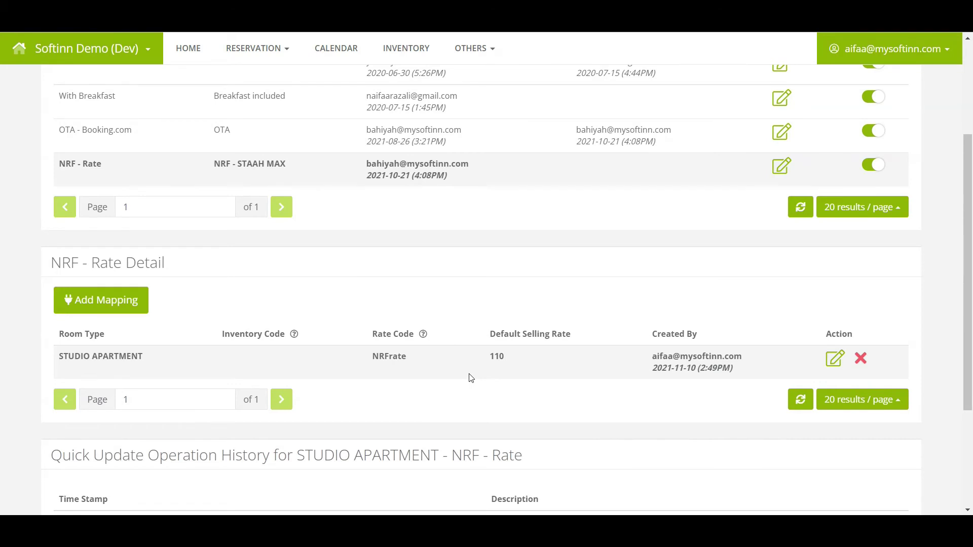
Step: Show the full rate plan mapping list from the Best Available Rate details
left_click(135, 372)
left_click(136, 374)
left_click(135, 374)
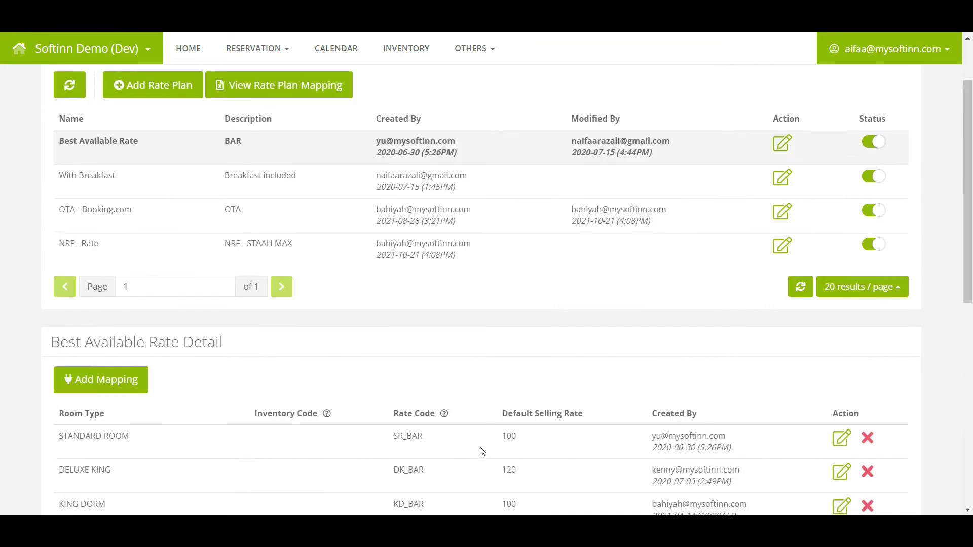
left_click(328, 177)
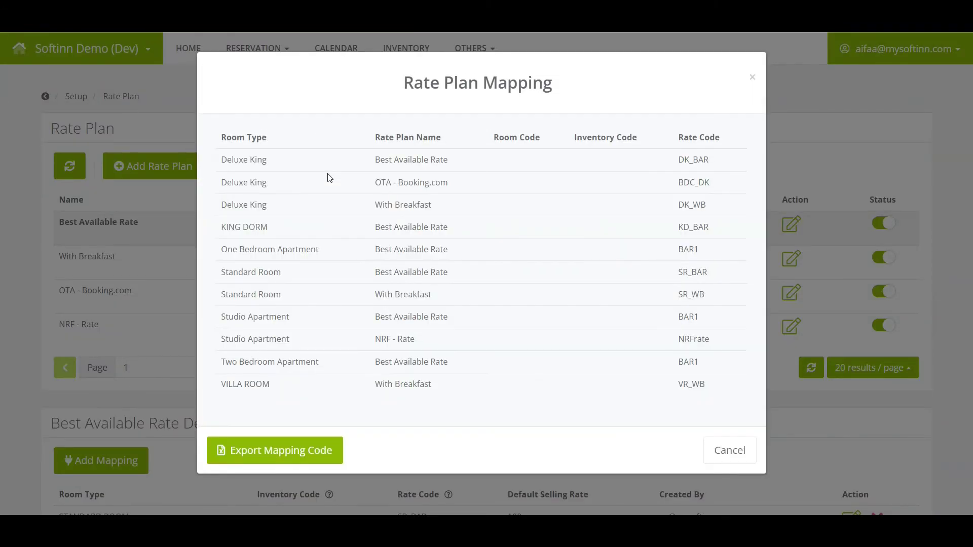
Step: Export the mapping codes to CSV and open the downloaded file
left_click(468, 103)
left_click(281, 465)
left_click(280, 464)
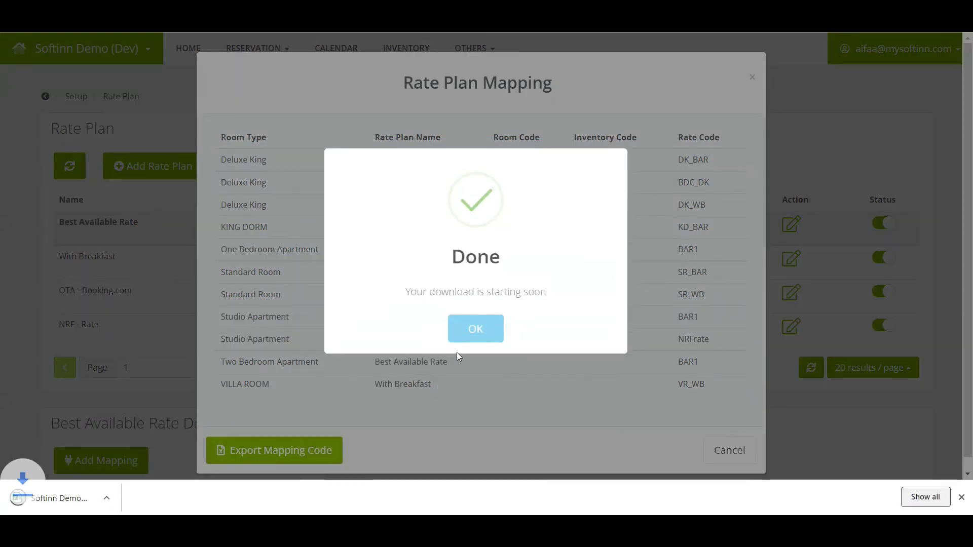
left_click(469, 338)
left_click(91, 504)
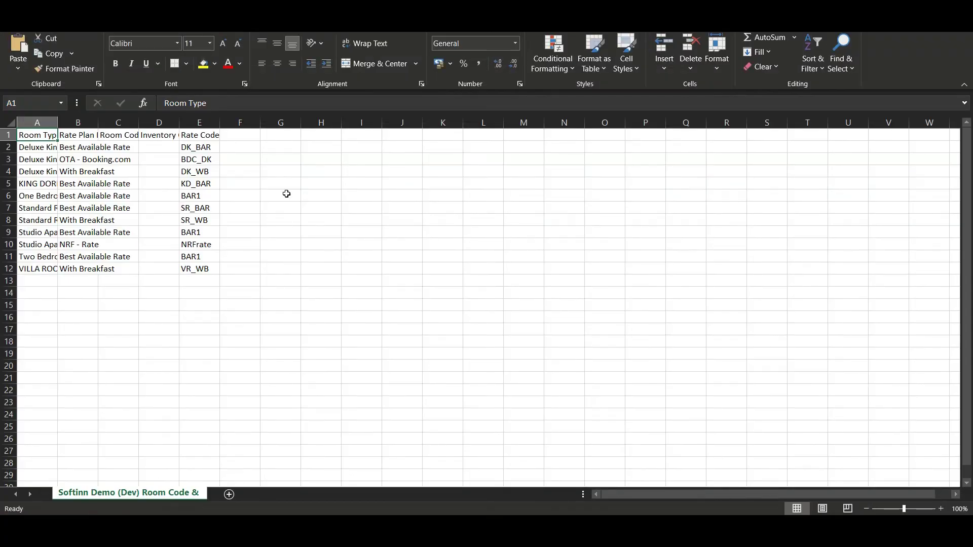
Step: Select the entire sheet and auto-fit all column widths to their contents
left_click(10, 122)
double_click(58, 122)
left_click(218, 268)
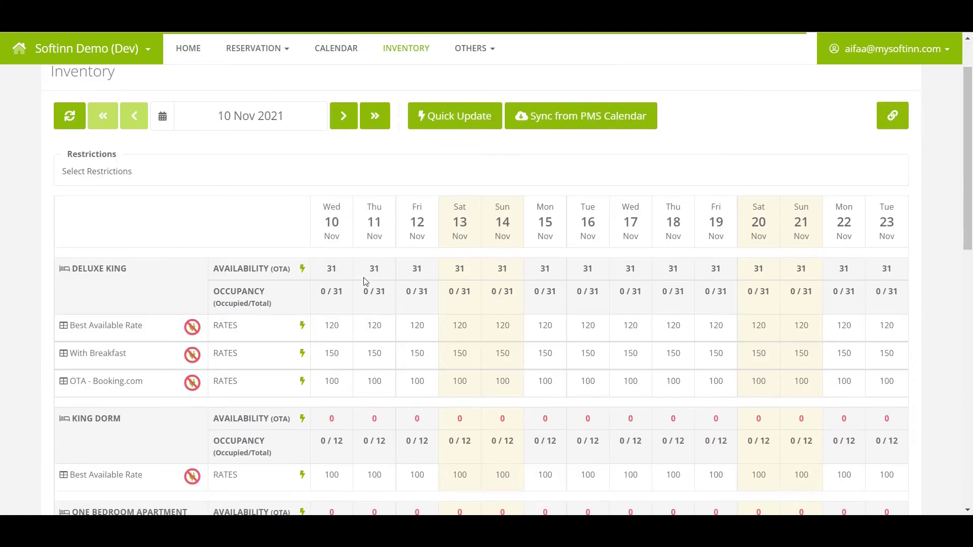
scroll(364, 282, "down", 4)
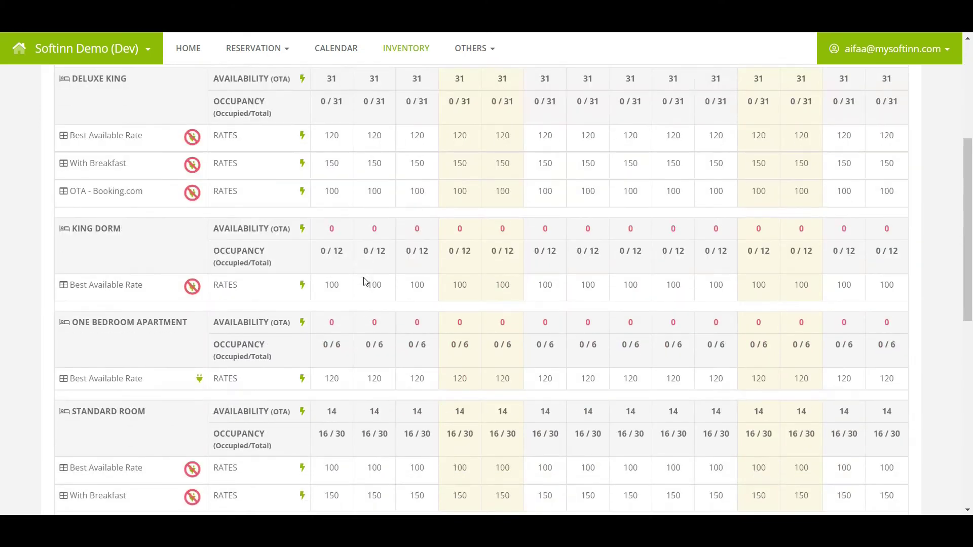
scroll(364, 281, "down", 6)
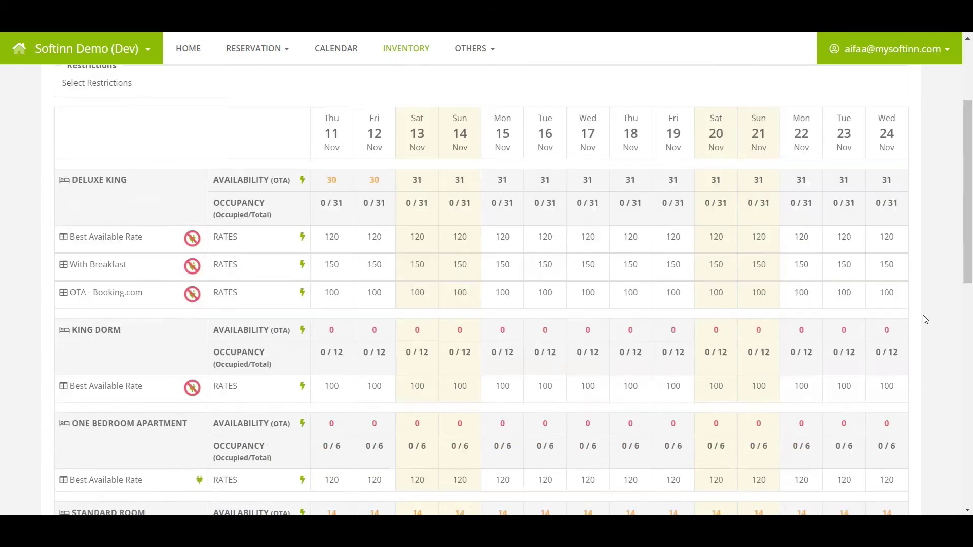
Step: Quick-update Studio Apartment's Best Available Rate on 11 Nov 2021 to availability 2, rate 175
scroll(923, 319, "down", 8)
left_click(303, 218)
left_click(399, 188)
type("2")
key("Tab")
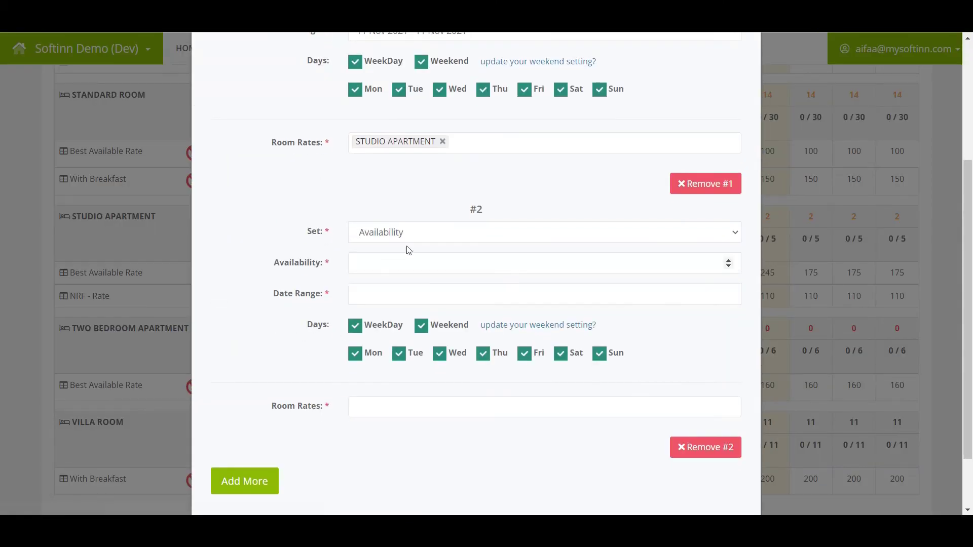
left_click(394, 264)
type("175")
key("Tab")
left_click(445, 397)
left_click(424, 407)
scroll(506, 456, "down", 3)
left_click(497, 470)
scroll(497, 456, "down", 2)
left_click(722, 481)
left_click(488, 348)
Step: Check the STAAH Availability & Rates grid for Studio Apartment's updated values
left_click(33, 228)
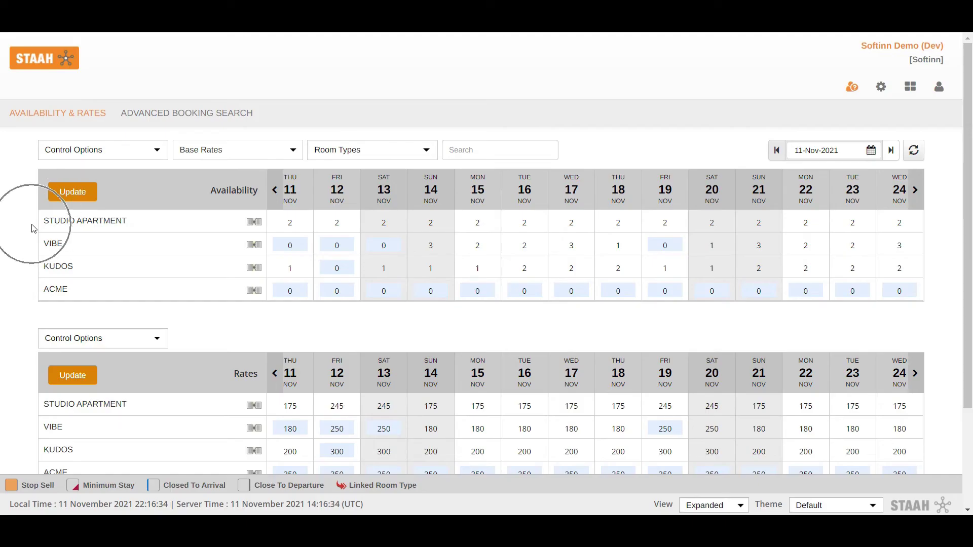
left_click(293, 226)
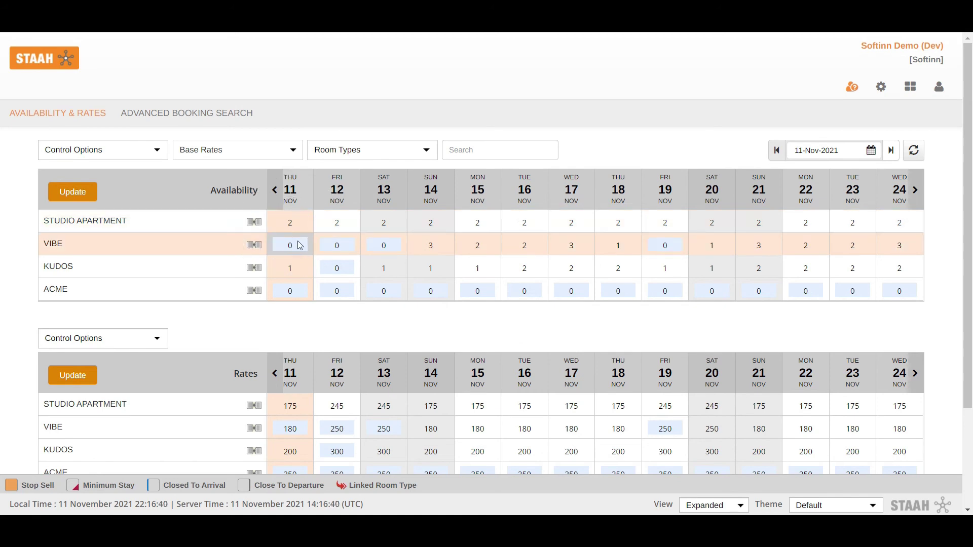
scroll(299, 304, "down", 1)
left_click(296, 344)
left_click(296, 345)
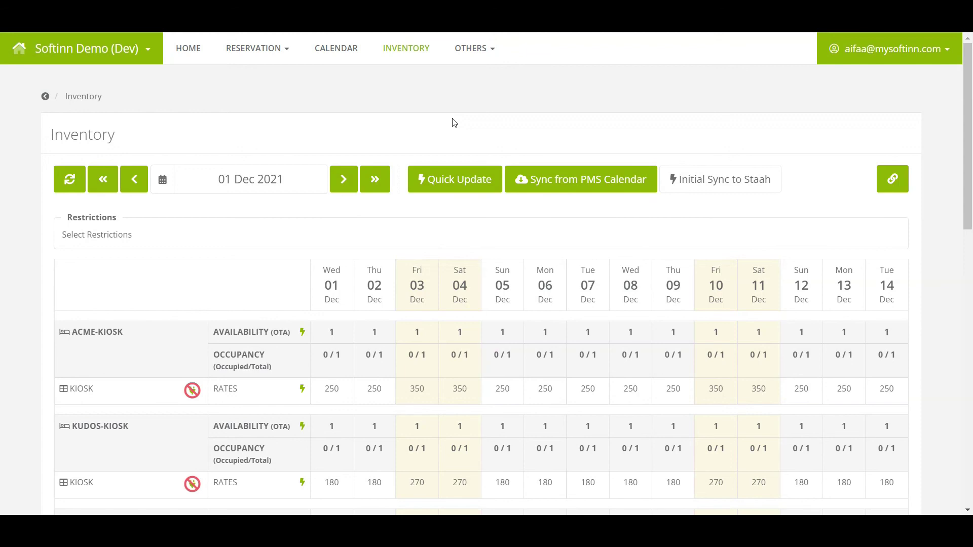
Step: Trigger Initial Sync to Staah from the Inventory page
left_click(763, 191)
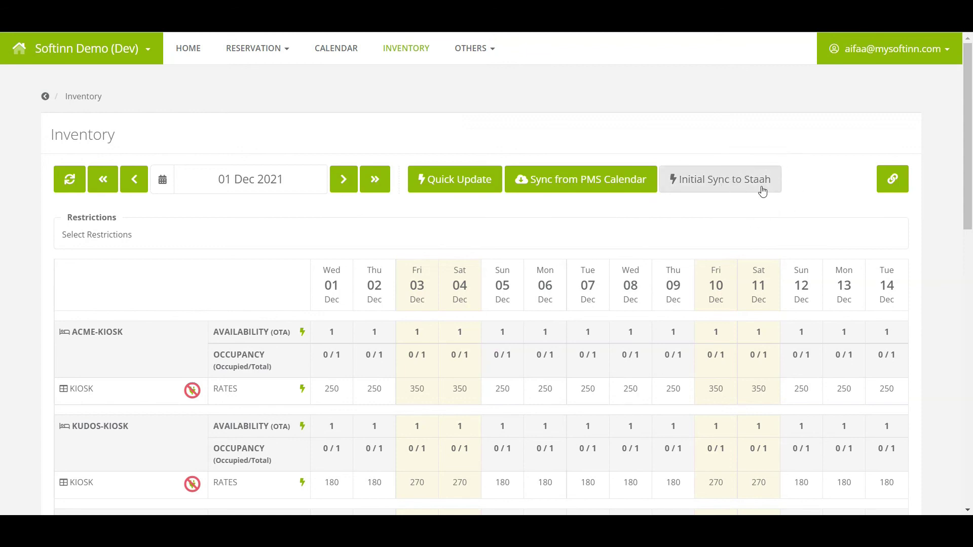